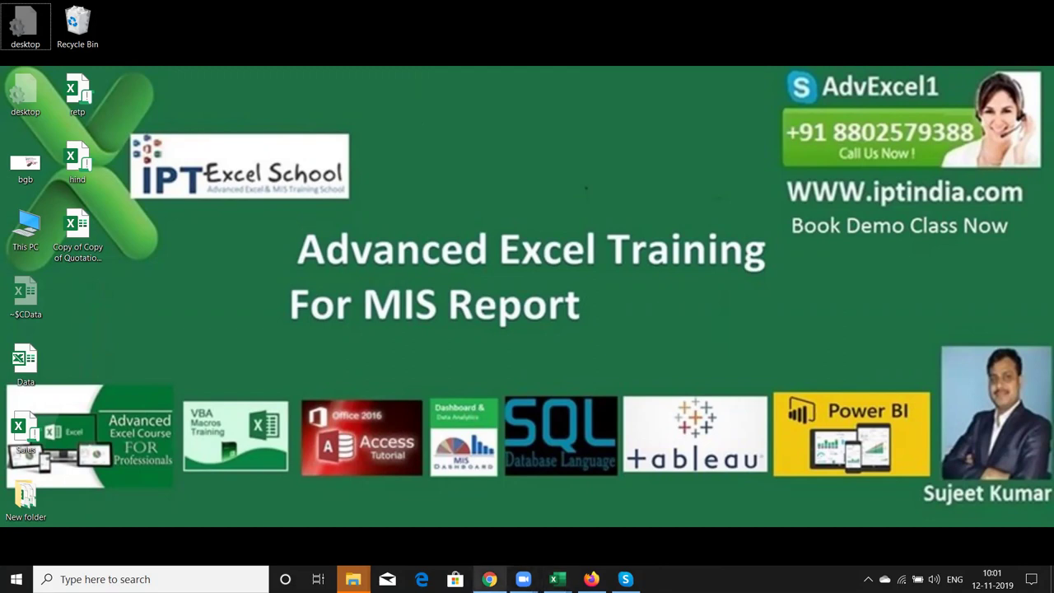
Step: Bring the Chrome window with YouTube Studio back into view from the taskbar
click(489, 578)
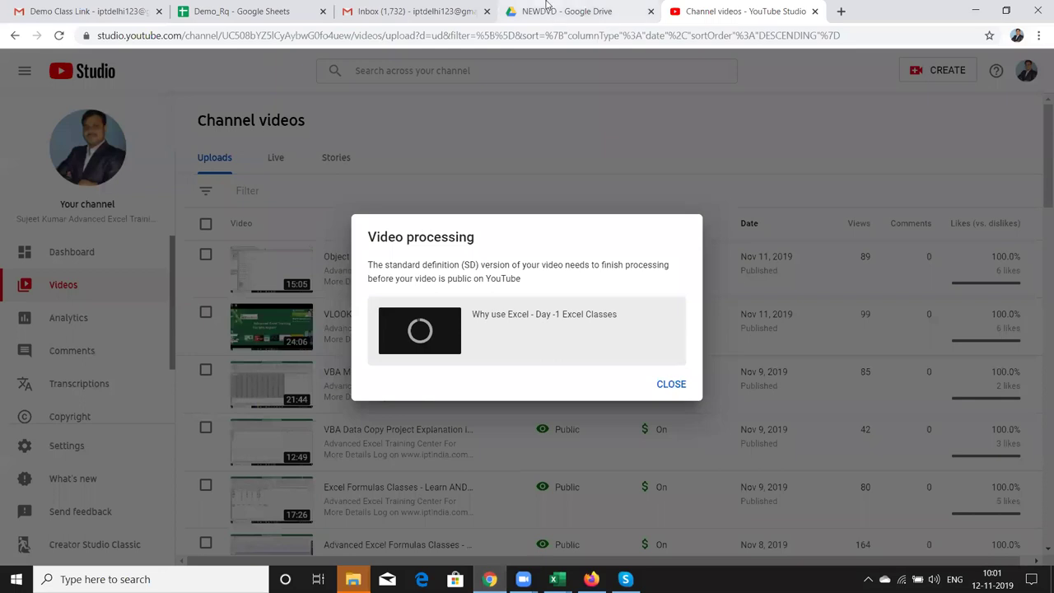
Step: Open hind.xlsm from My Drive's Quick Access with Google Sheets
click(545, 7)
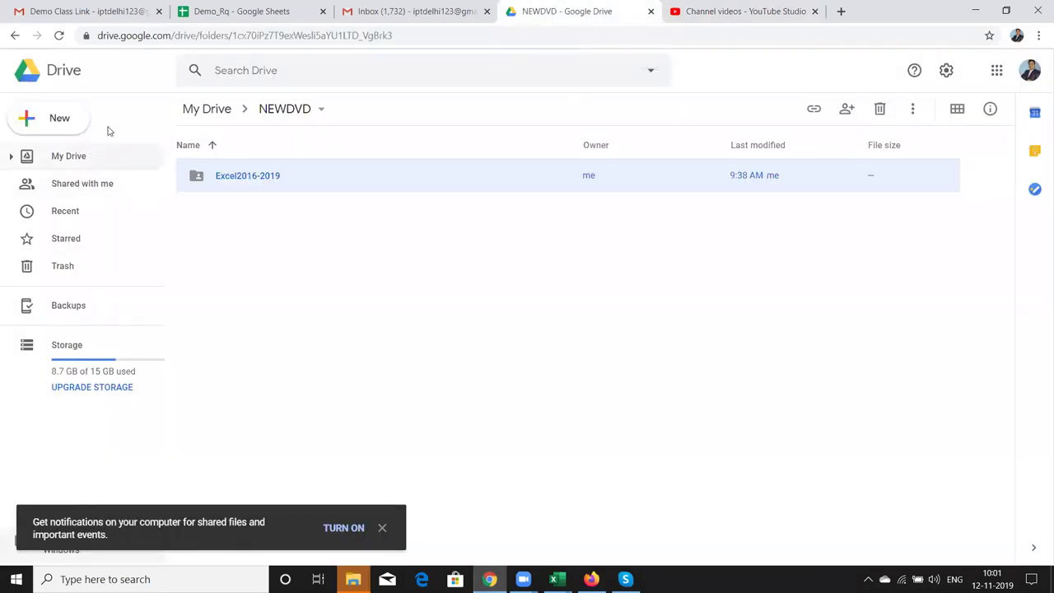
click(85, 156)
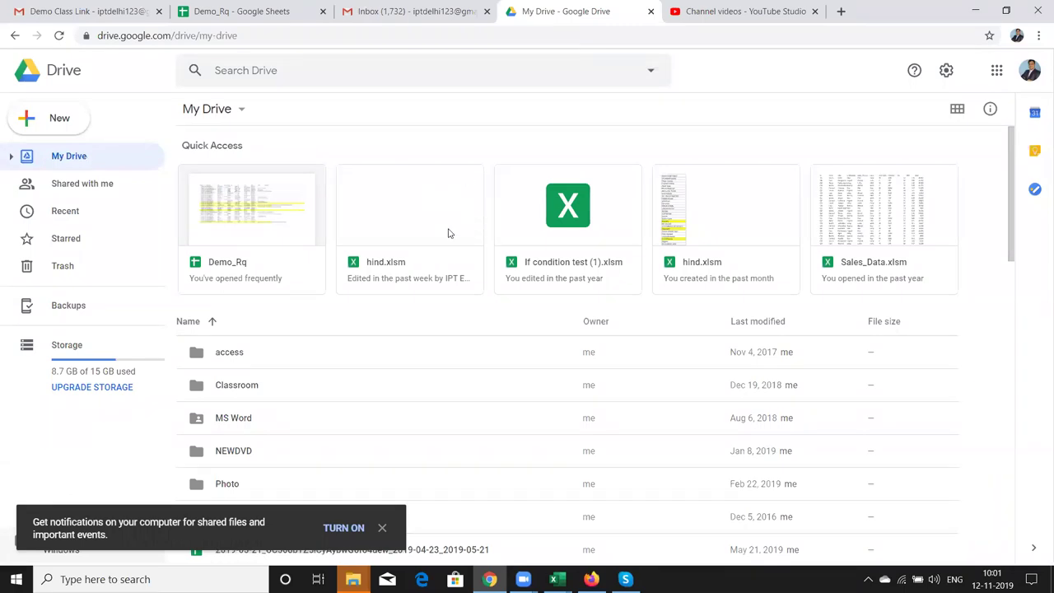
click(396, 230)
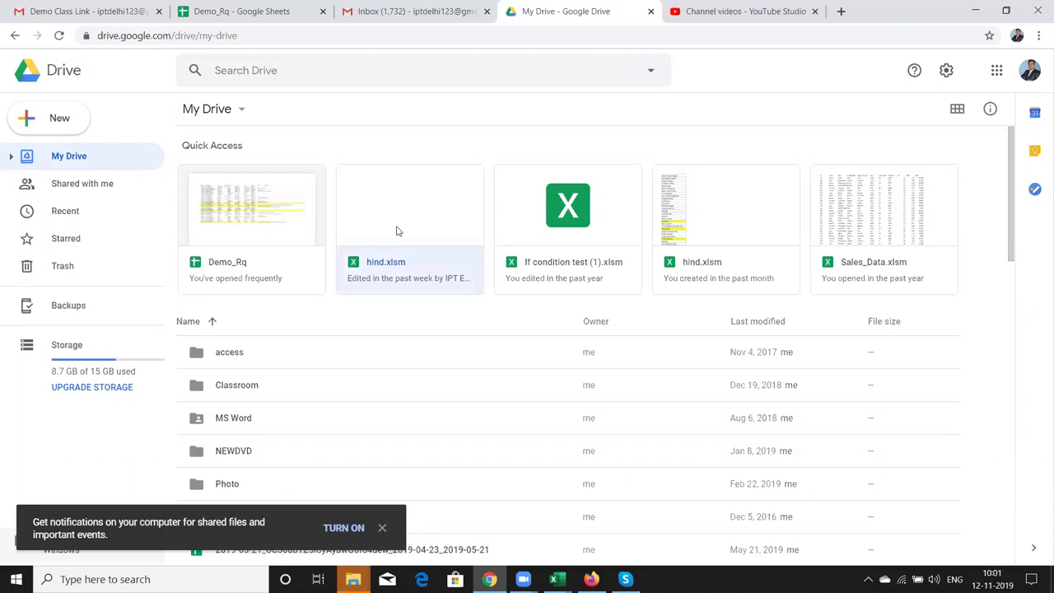
double_click(396, 230)
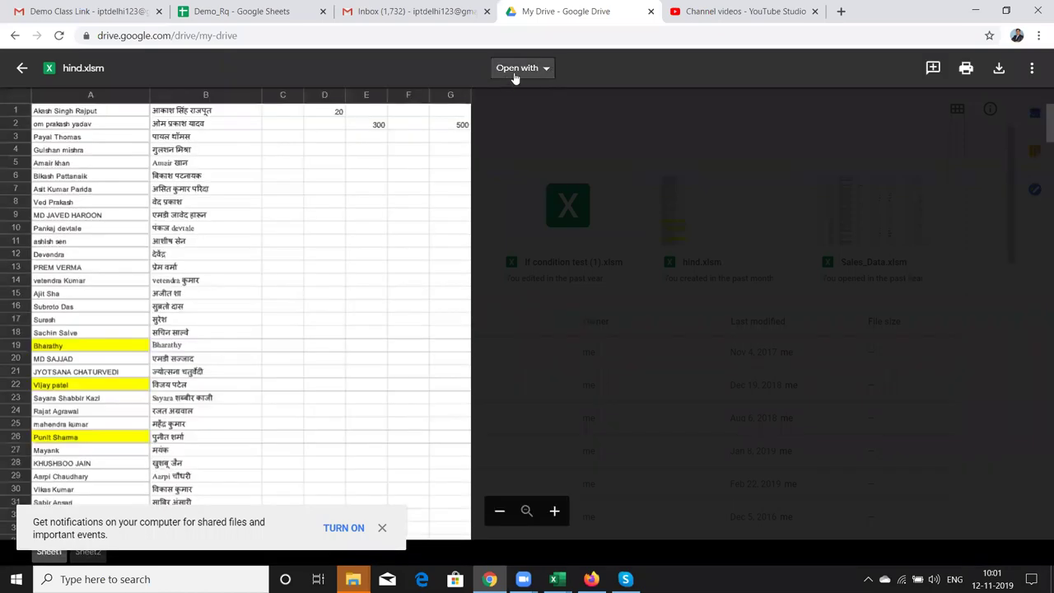
click(543, 69)
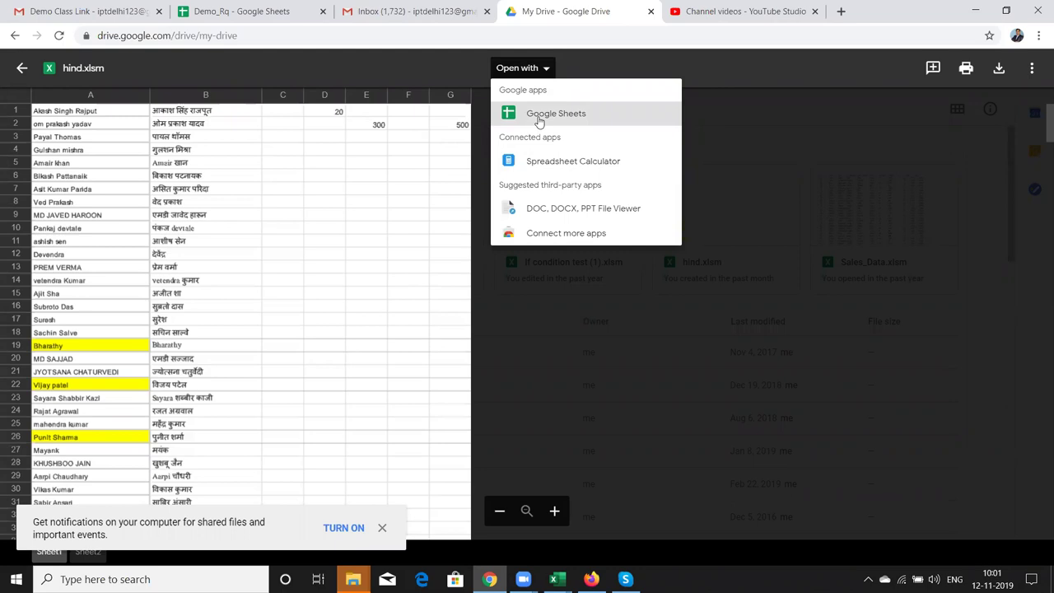
click(538, 120)
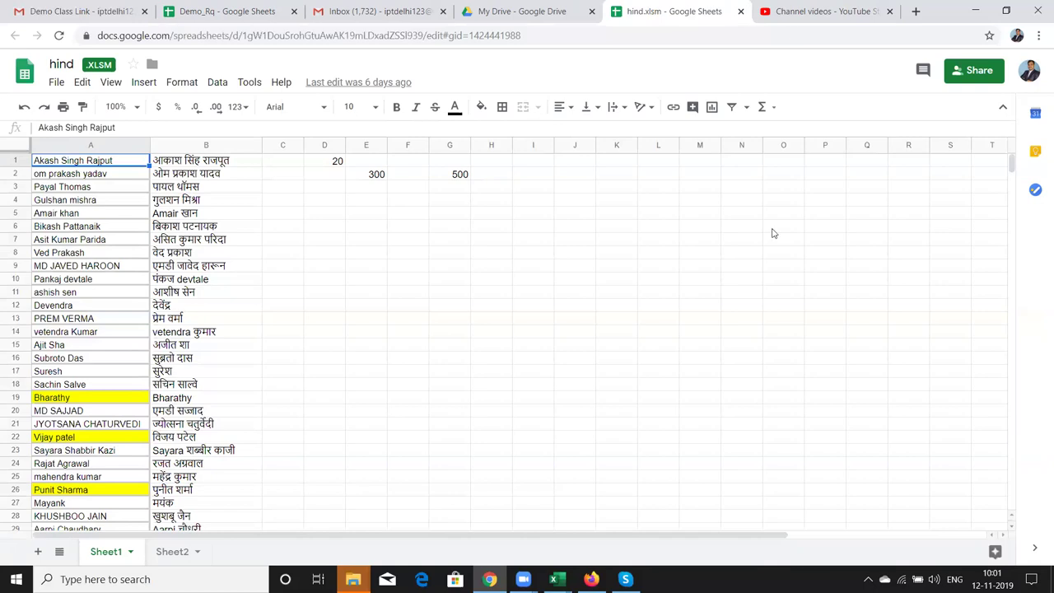
Step: Share the hind spreadsheet by sending an invitation to the collaborator's Gmail address
click(959, 75)
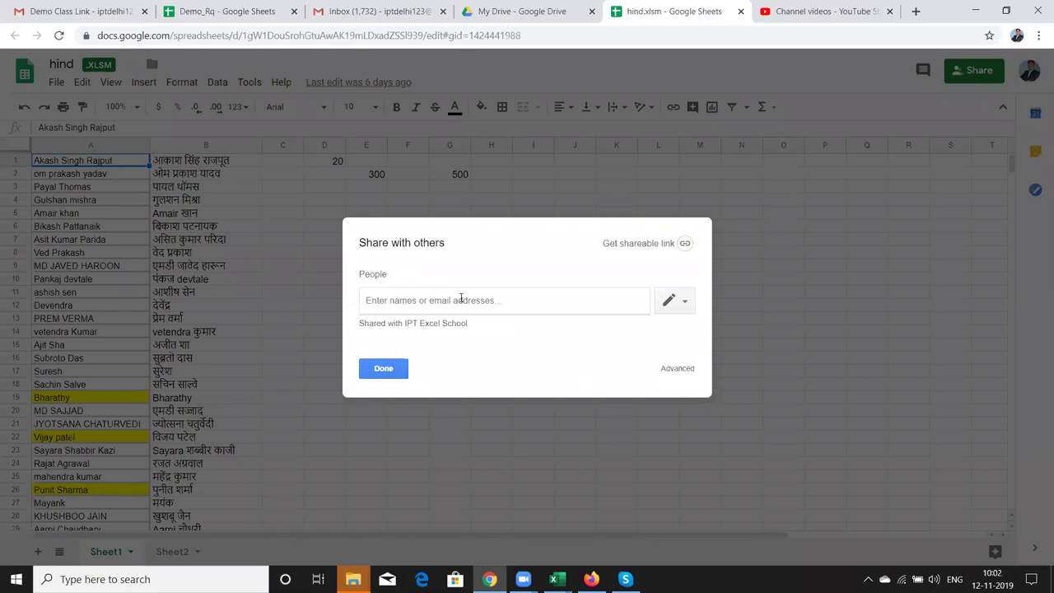
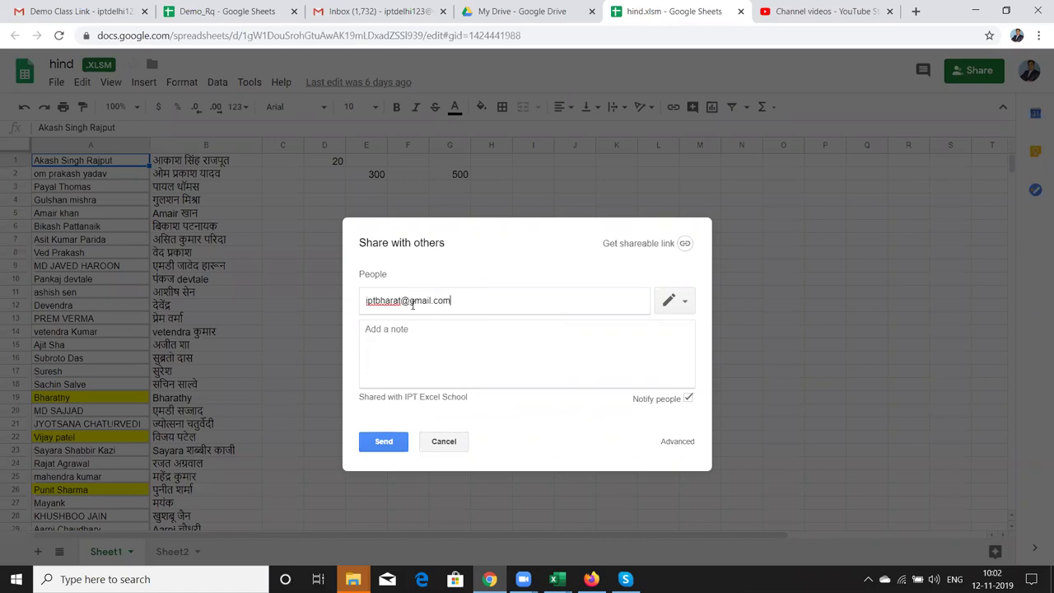
click(384, 442)
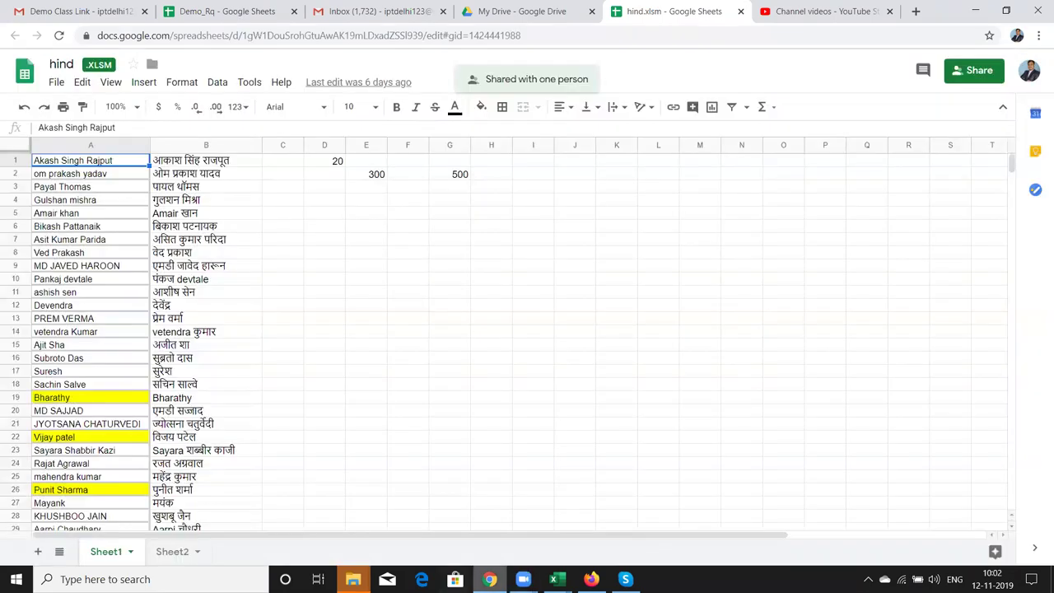
Step: In the second account's Firefox Drive, show Shared with me and reload it
click(591, 578)
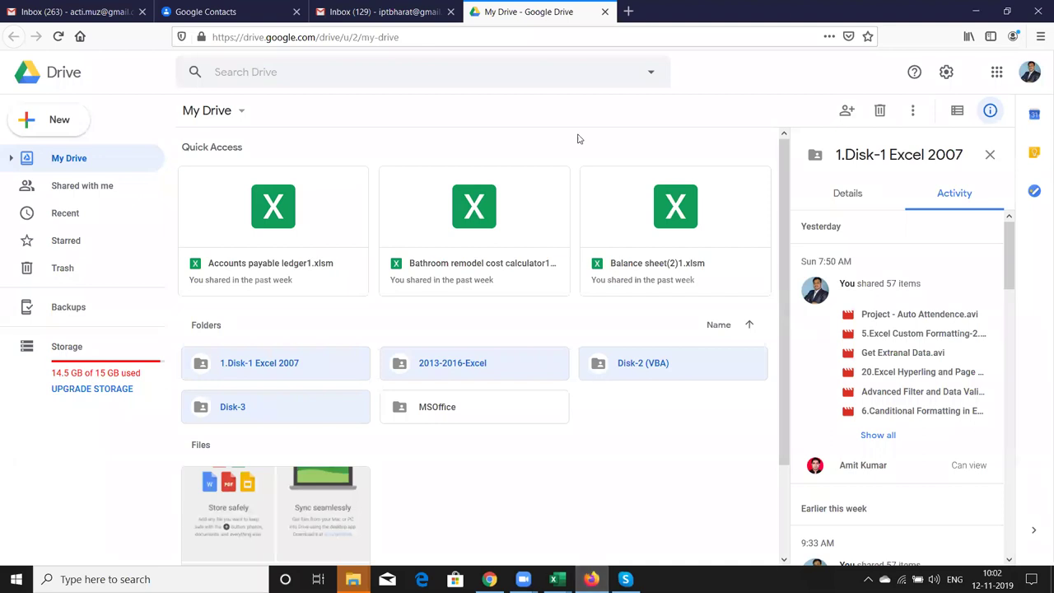
click(534, 433)
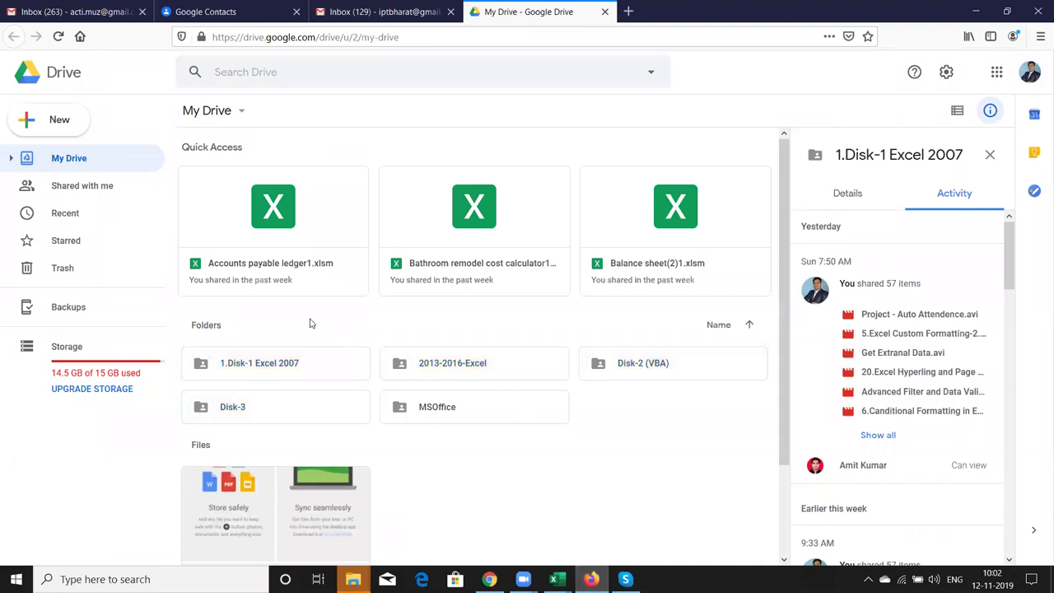
click(84, 194)
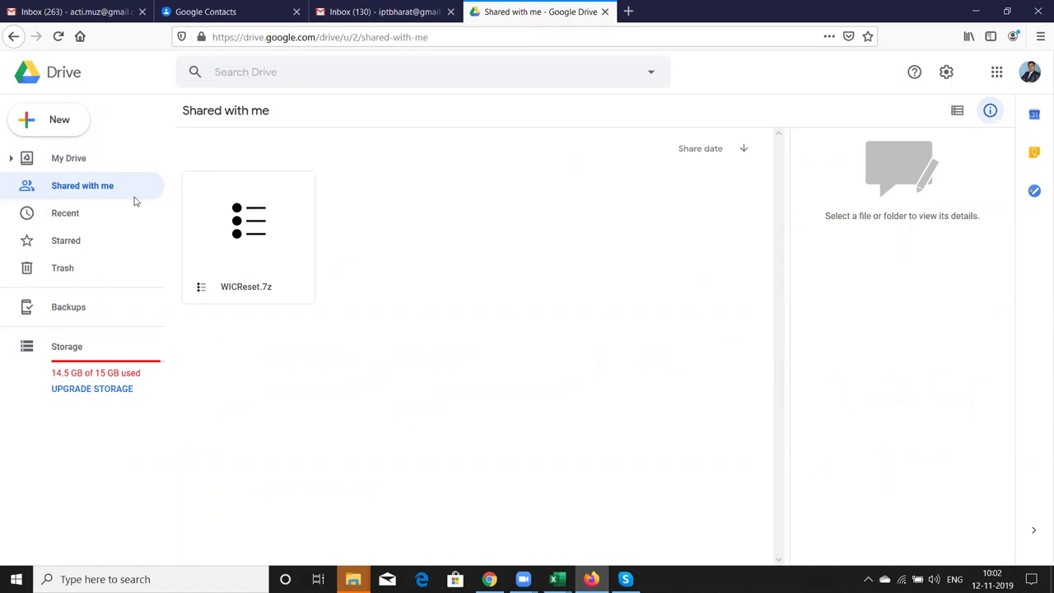
click(58, 37)
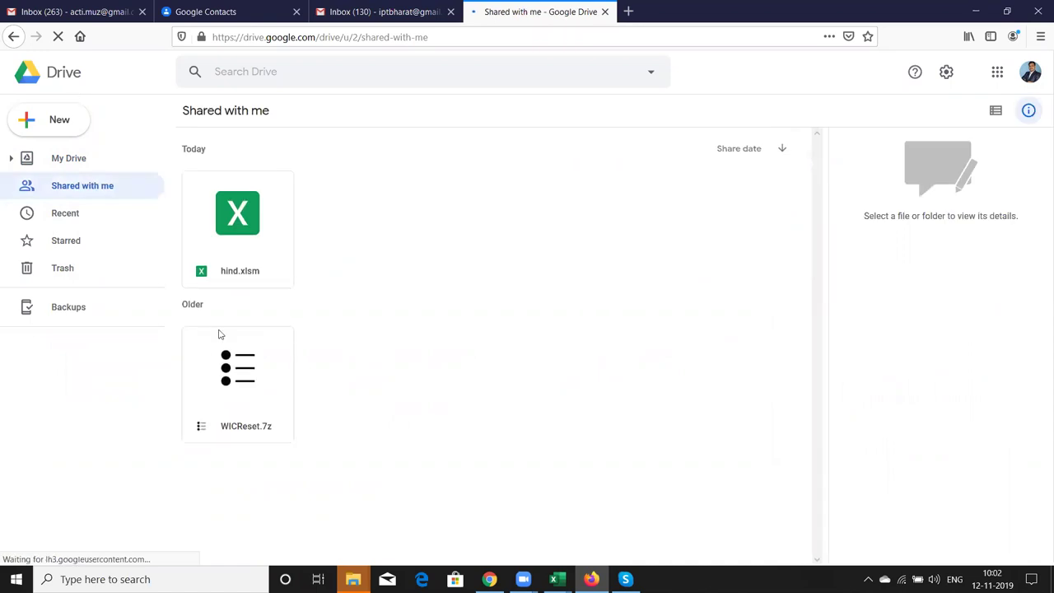
Step: Open the shared hind.xlsm with Google Sheets
click(232, 238)
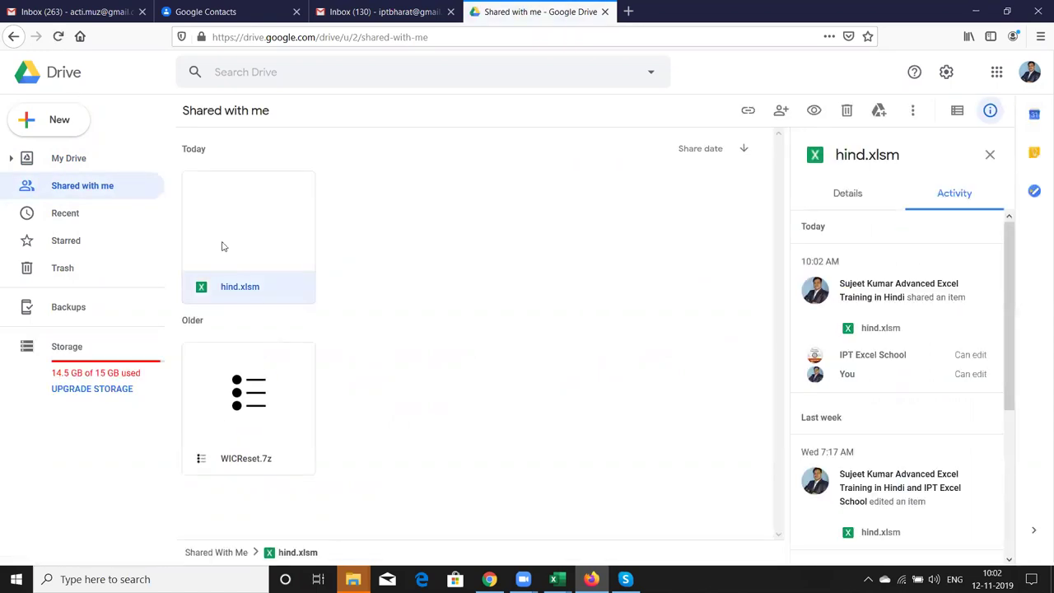
double_click(223, 235)
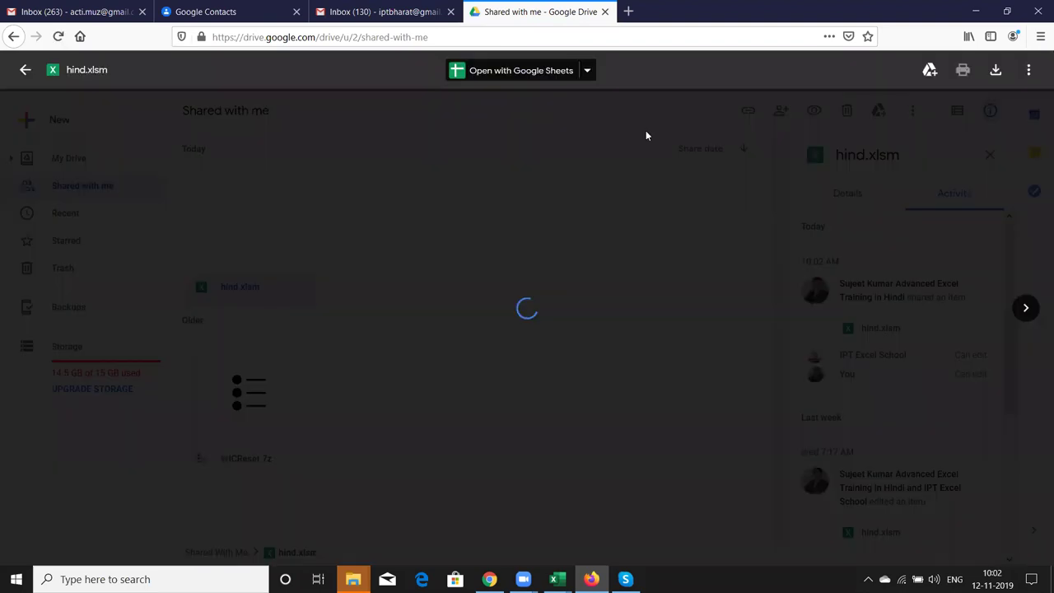
click(543, 71)
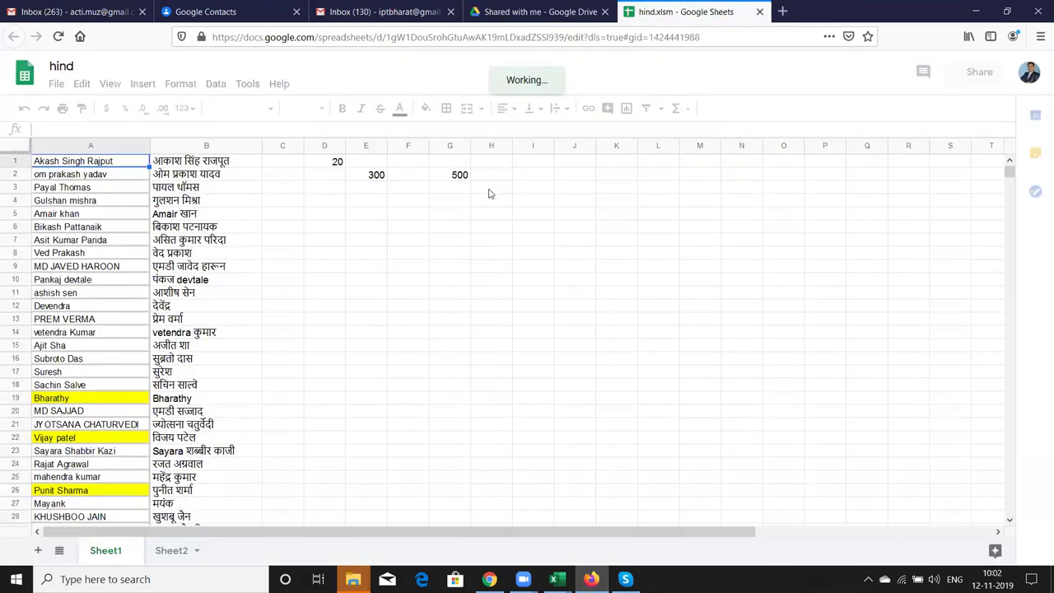
Step: Enter 300 in cell H3, then check it appears in the owner's view
click(489, 191)
text(300)
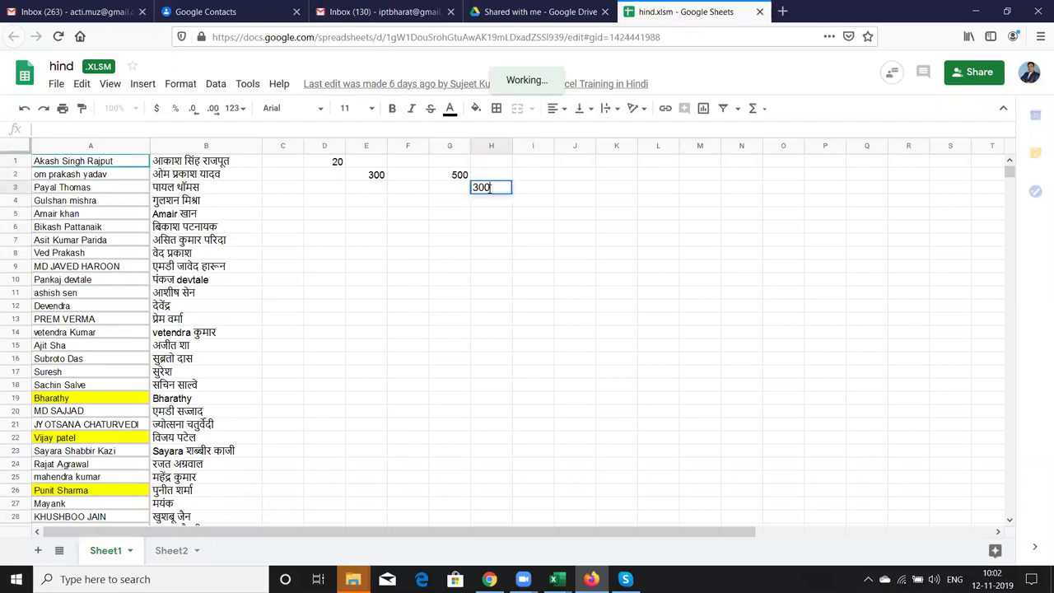
key(Return)
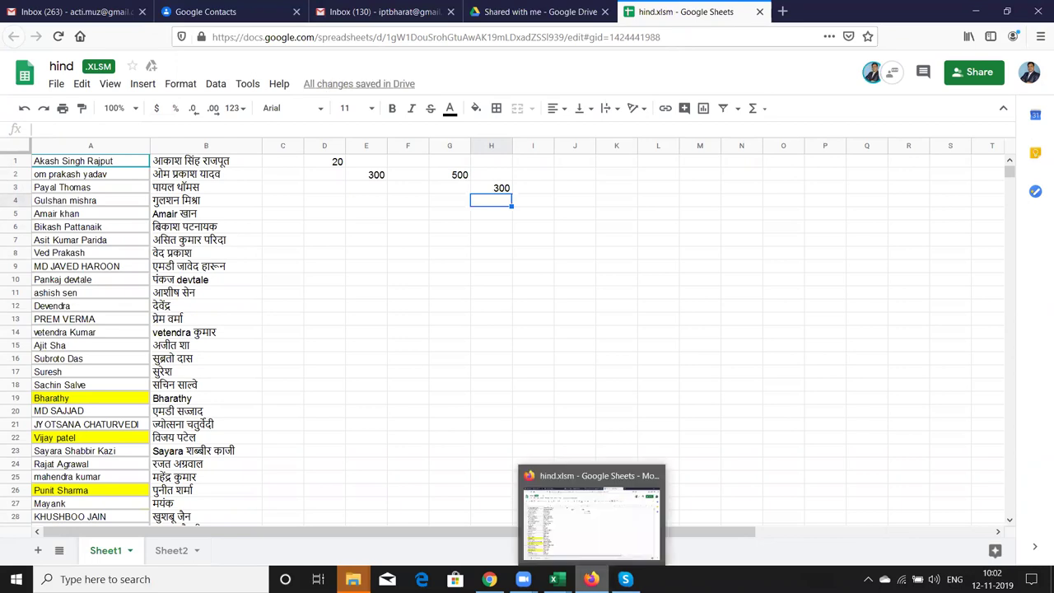
click(489, 578)
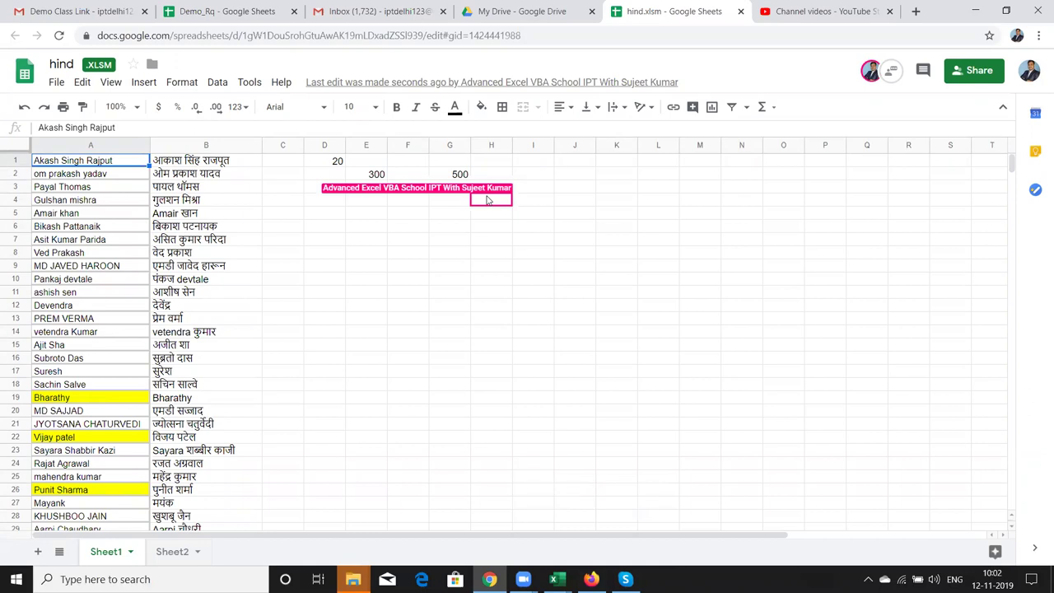
click(535, 217)
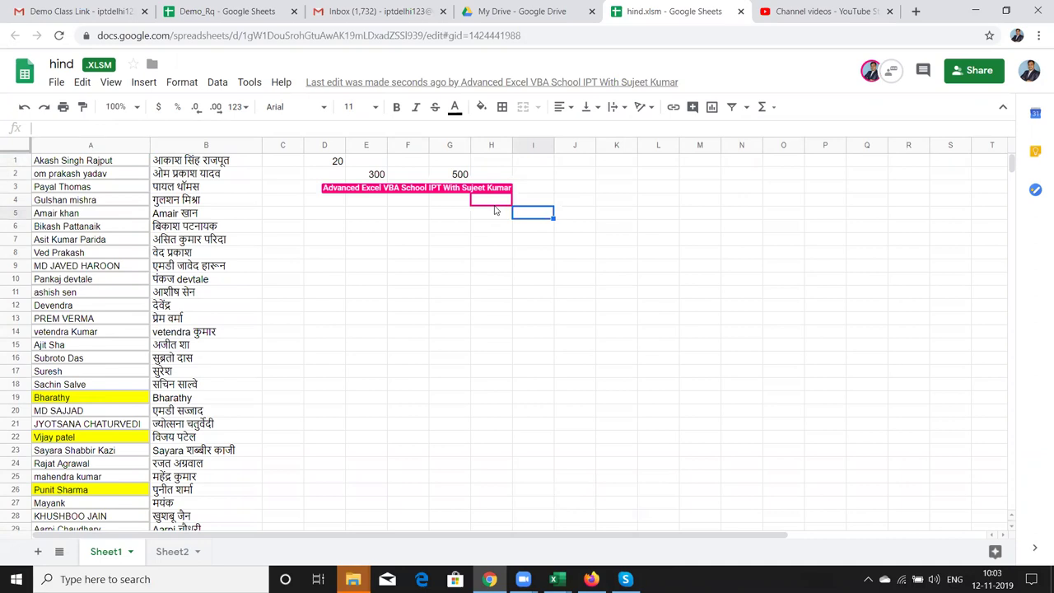
Step: Send 'hi' in the sheet chat and read it in the second account's window
click(889, 71)
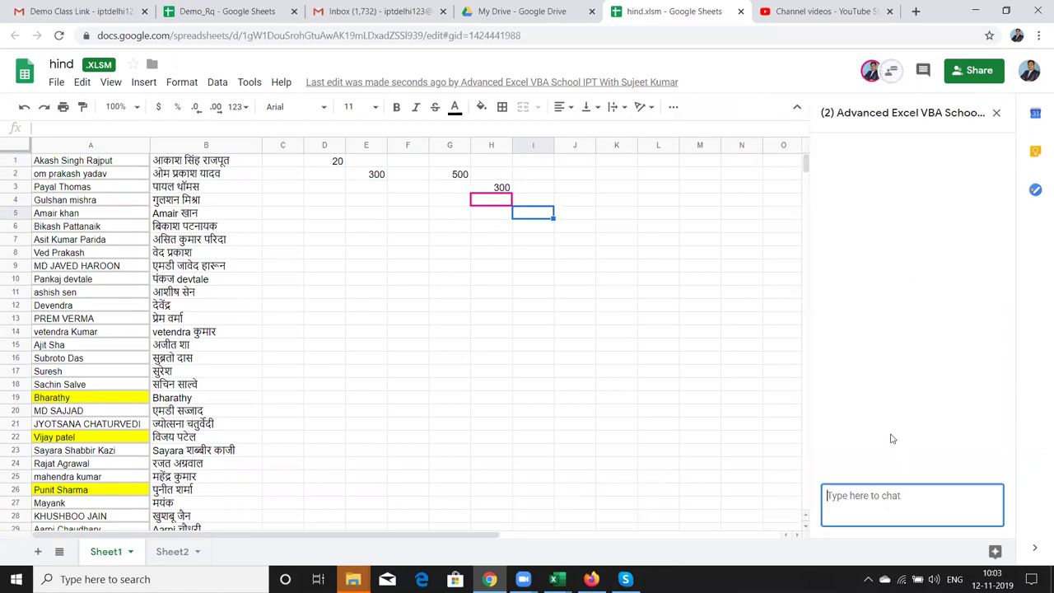
text(hi)
key(Return)
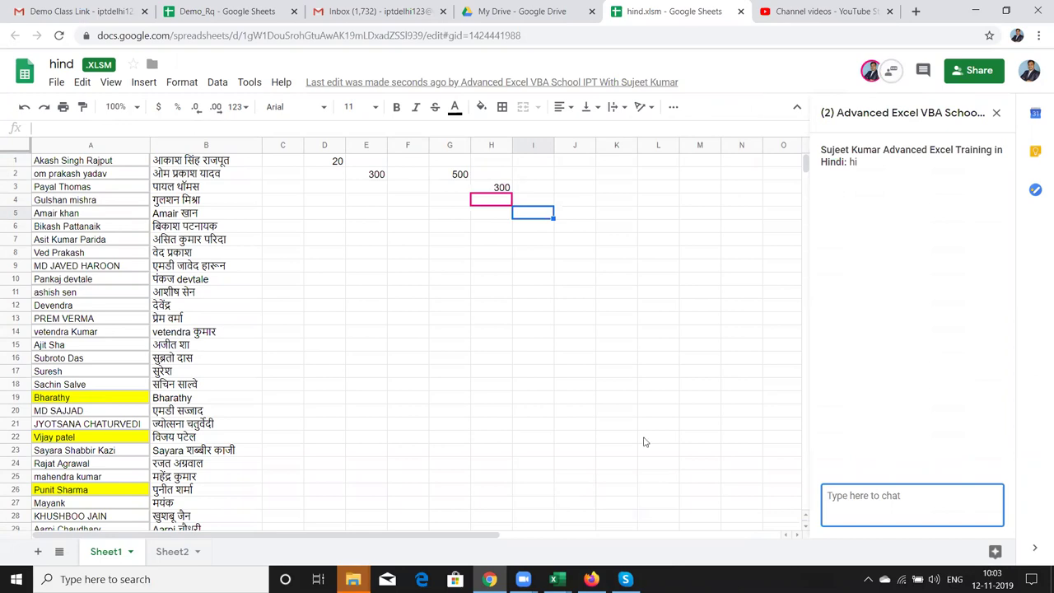
key(alt+Tab)
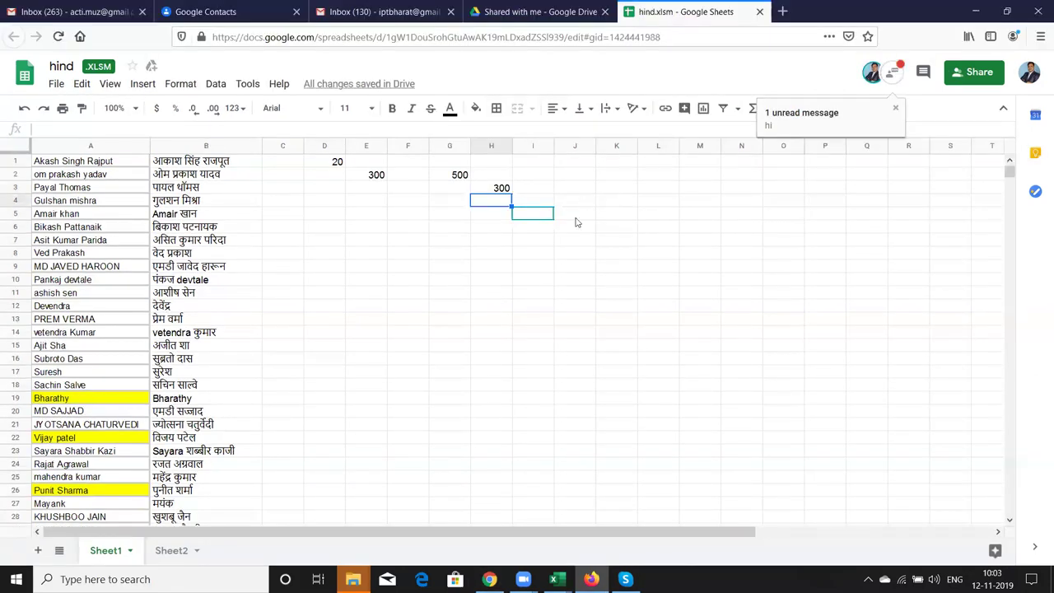
click(893, 78)
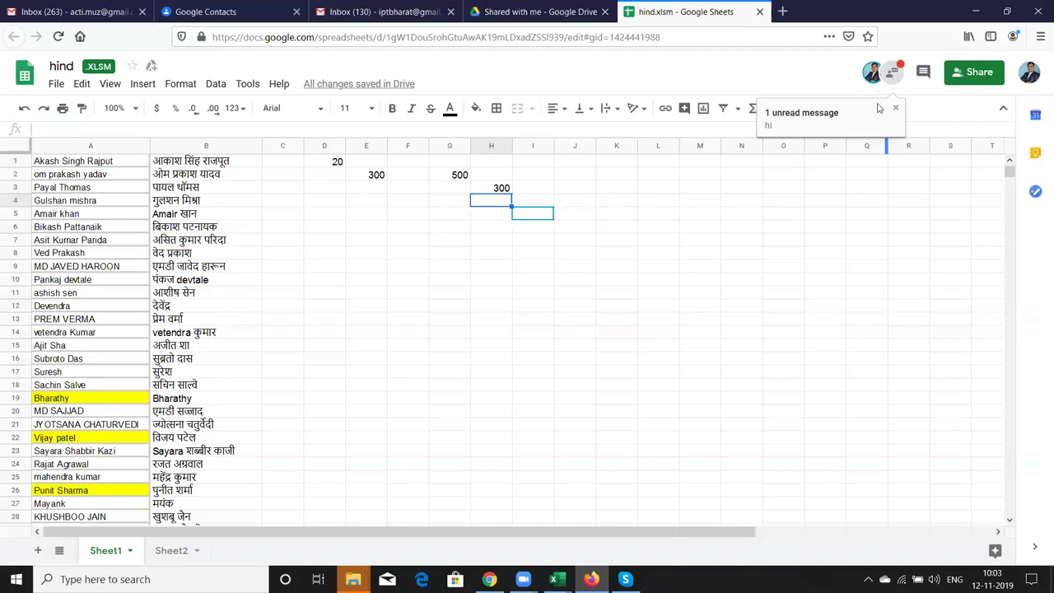
click(578, 262)
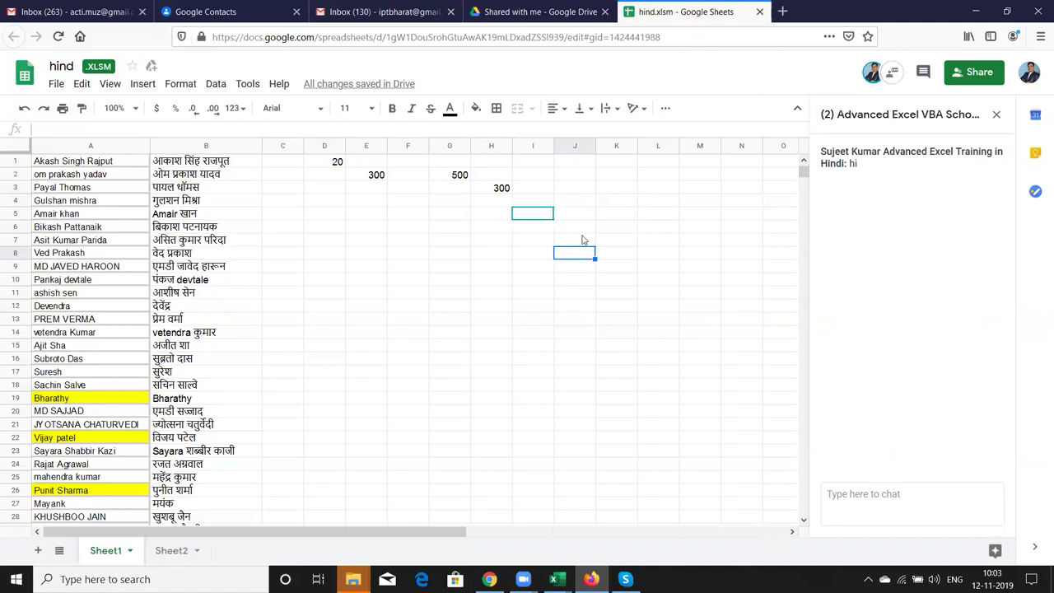
Step: Enter 565 in cell F7 from the second account
click(389, 236)
text(565)
key(Return)
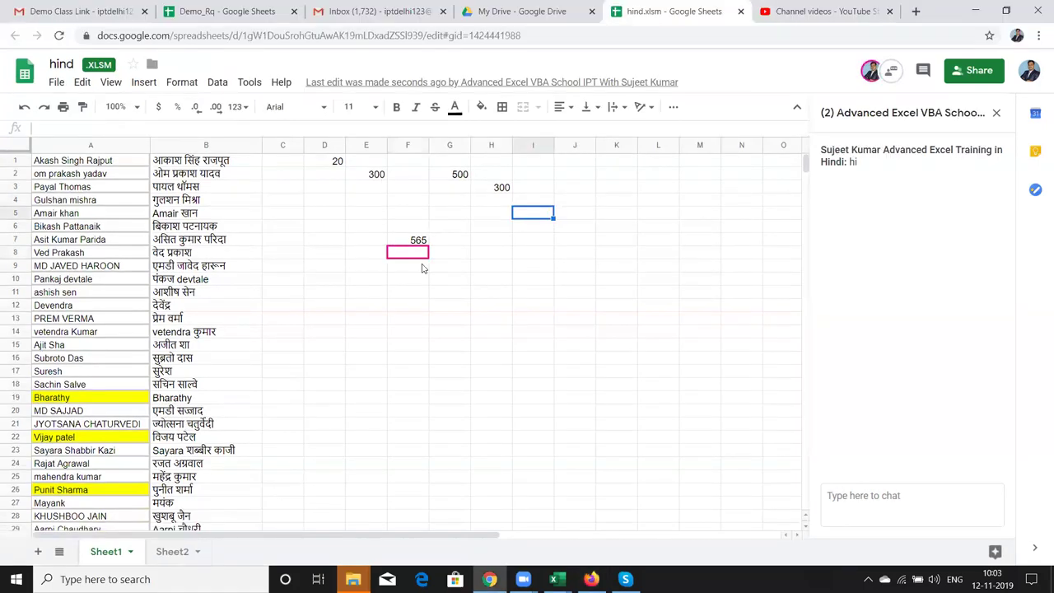
Step: Enter 360 in cell H5 from the Chrome account
click(449, 239)
click(404, 241)
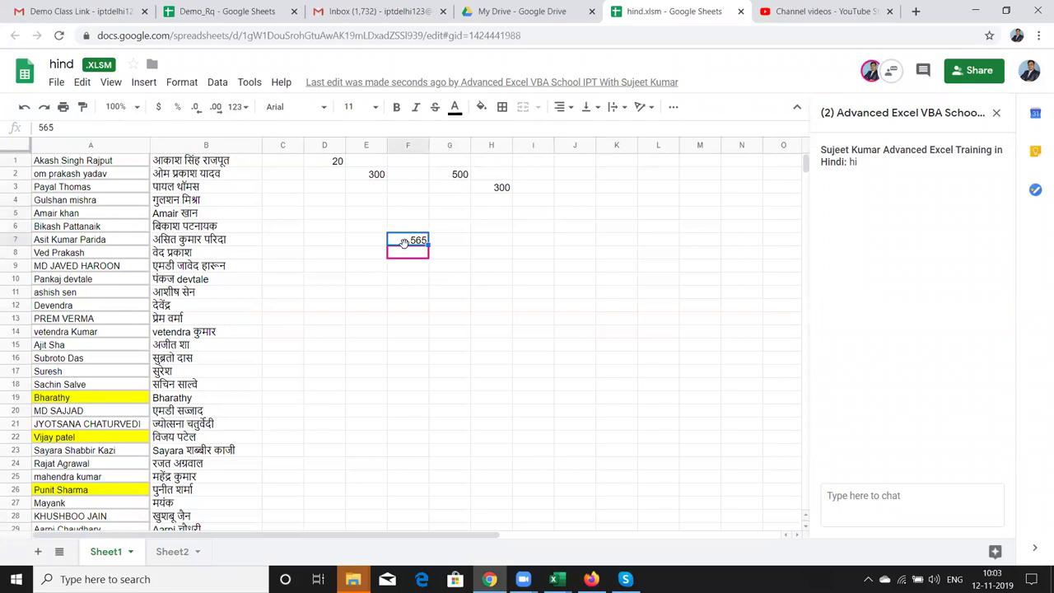
click(483, 240)
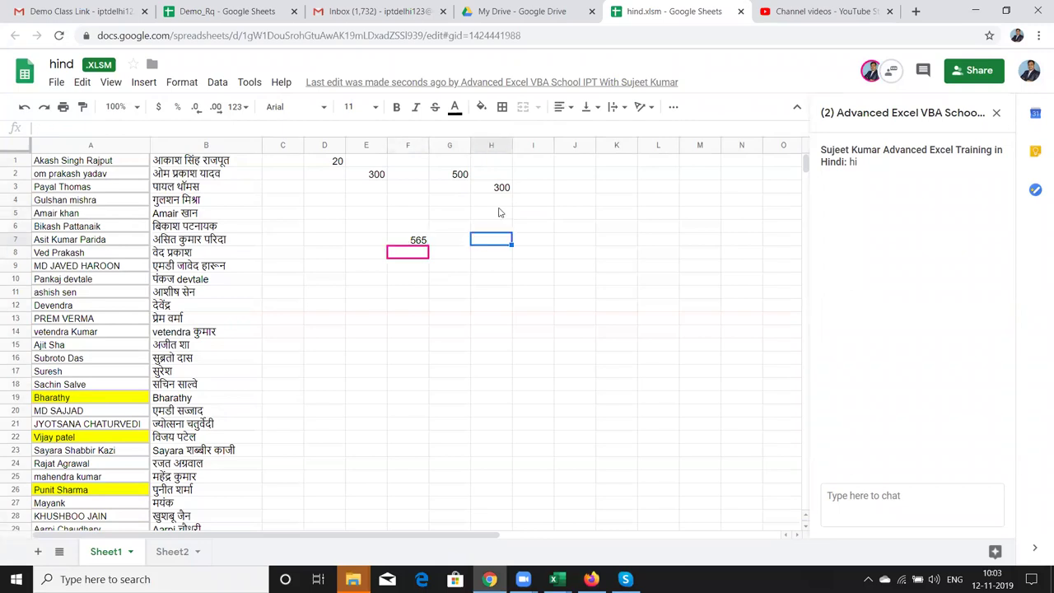
click(497, 189)
click(485, 215)
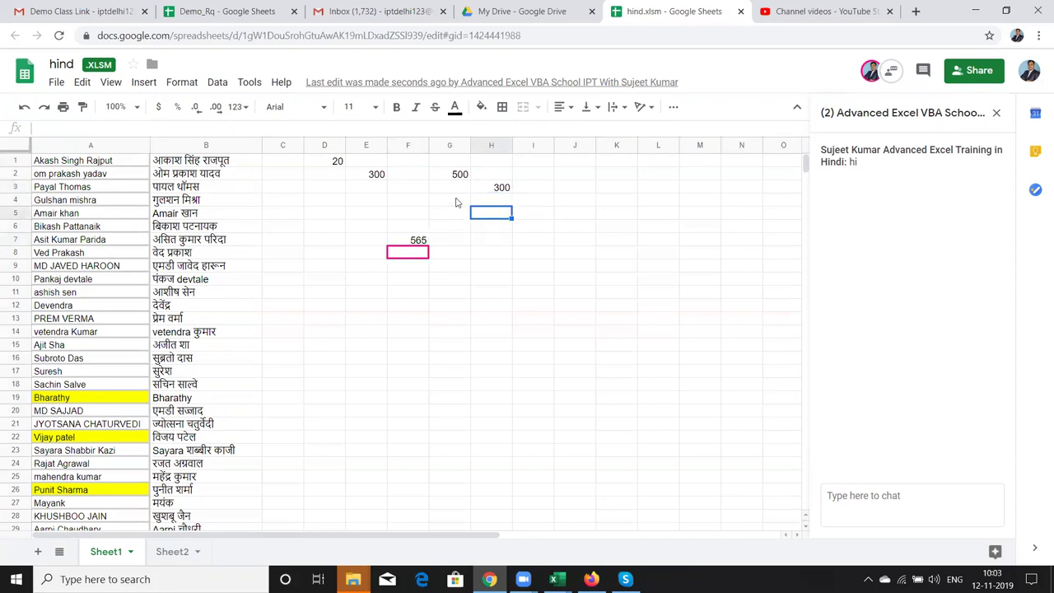
text(36)
text(0)
key(Return)
Step: Enter 365 in cell H6 from the other account's window
key(alt+Tab)
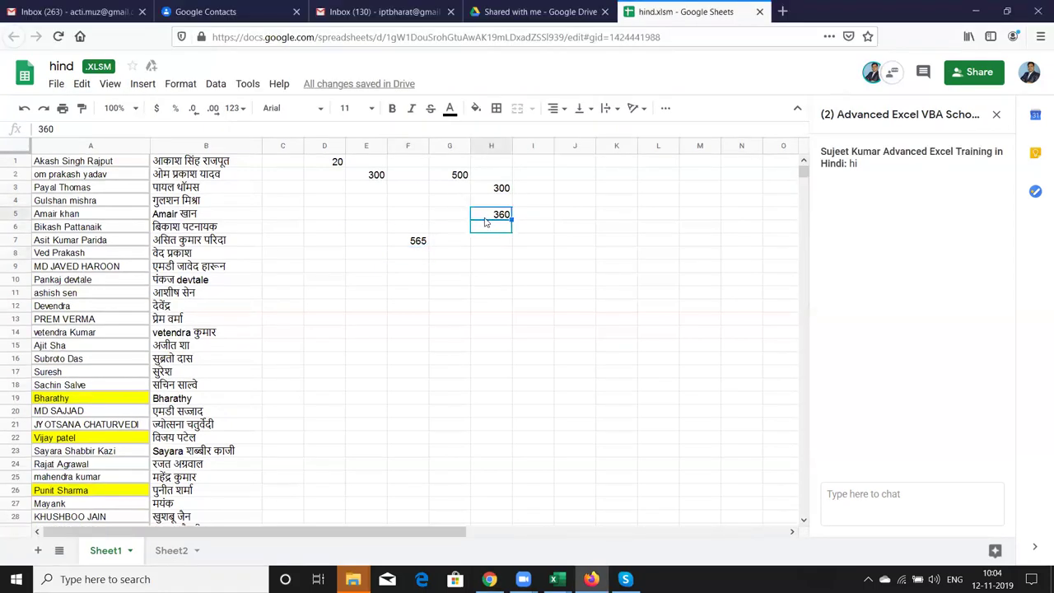
click(490, 292)
click(650, 247)
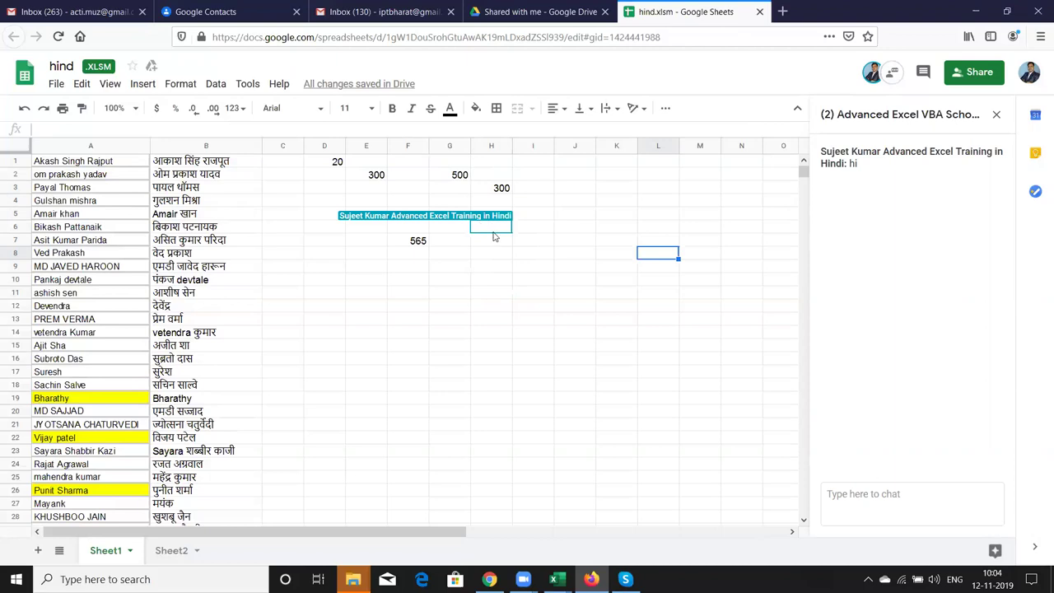
click(496, 231)
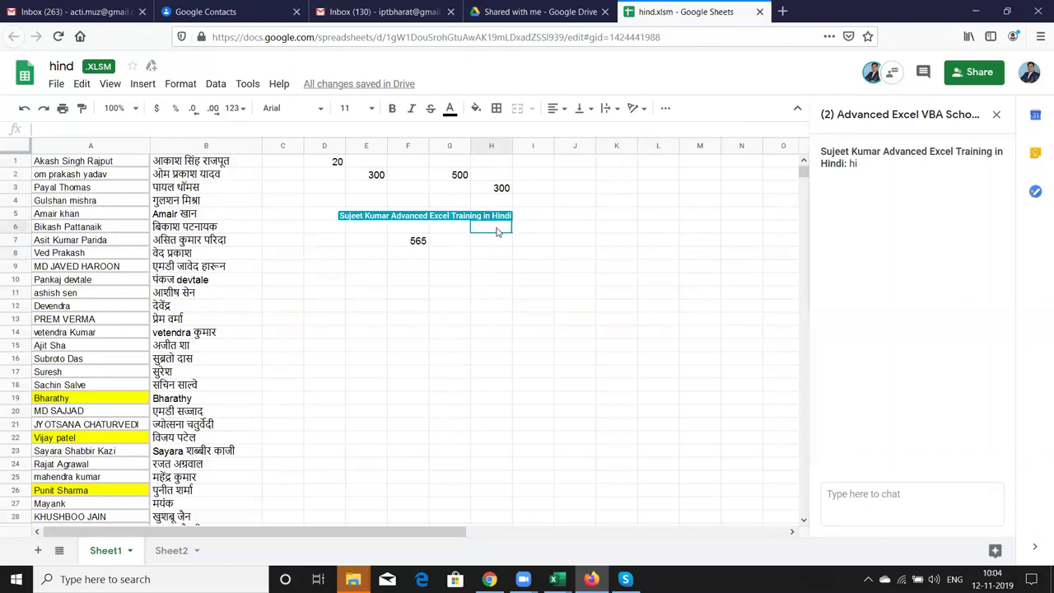
text(365)
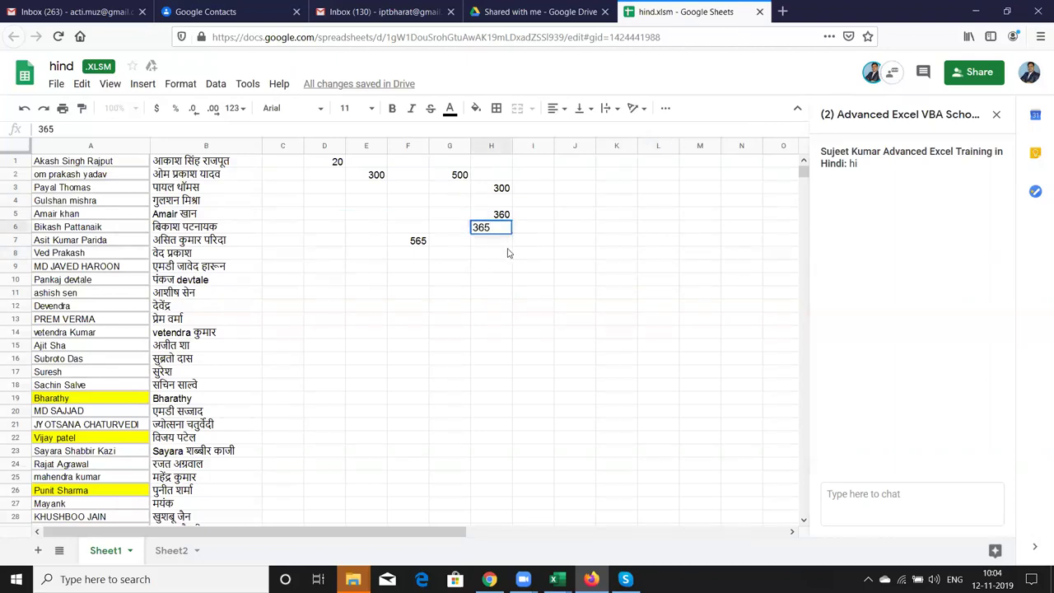
key(Return)
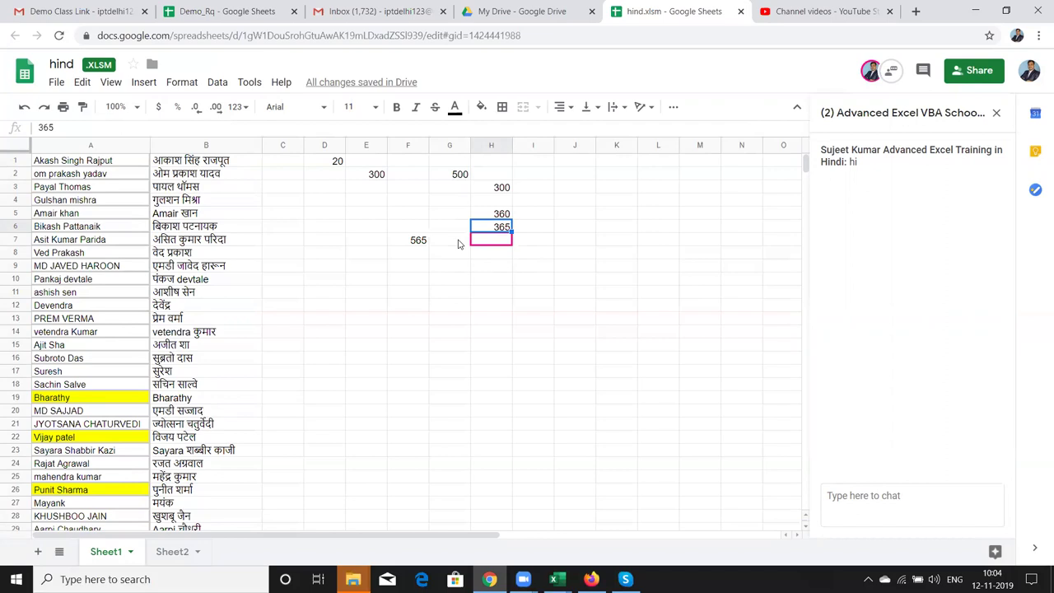
click(519, 268)
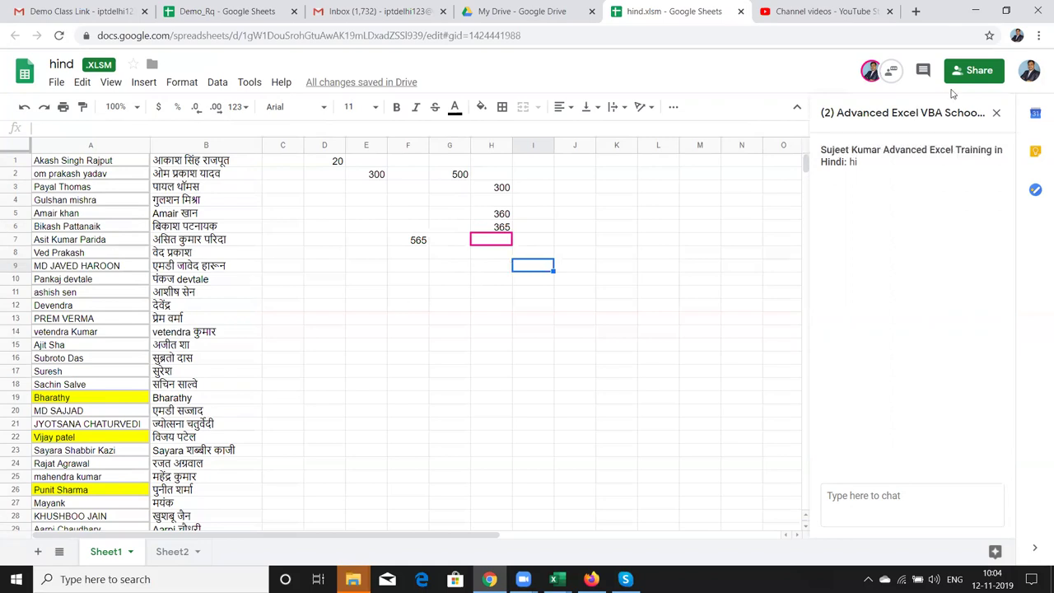
click(974, 79)
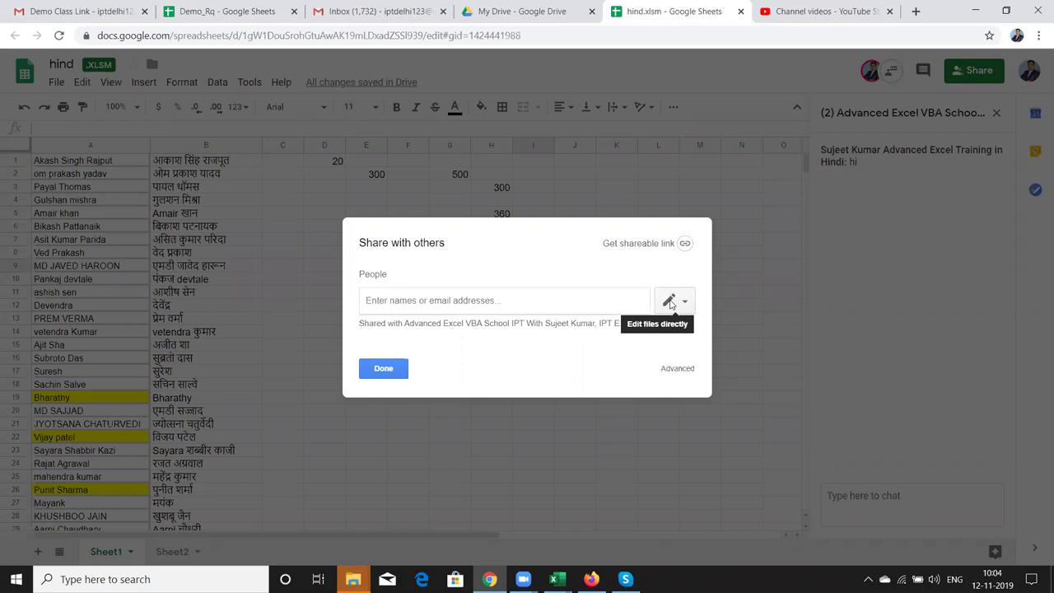
click(671, 304)
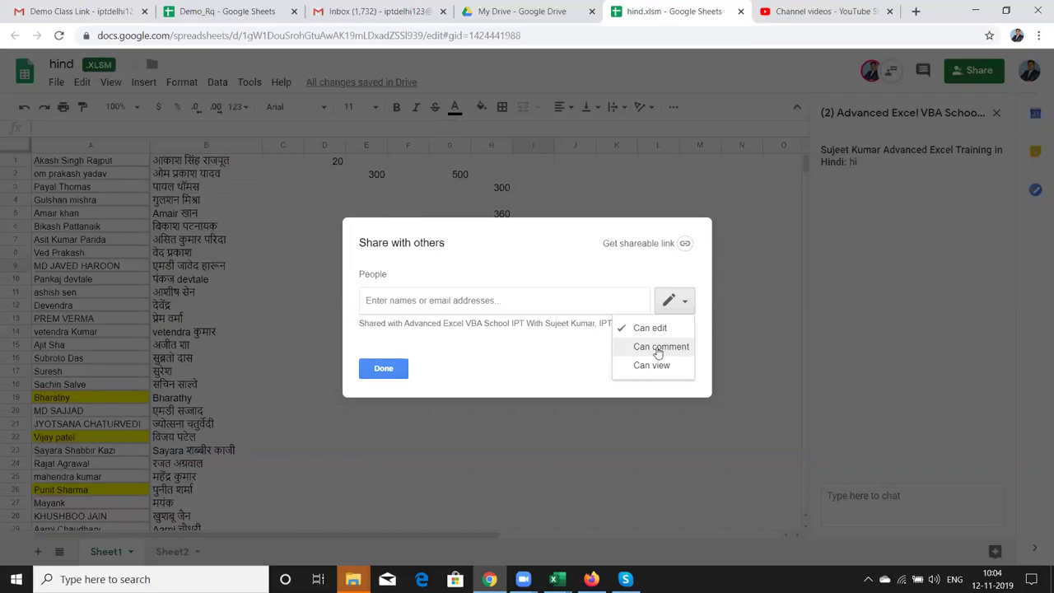
click(520, 364)
key(Escape)
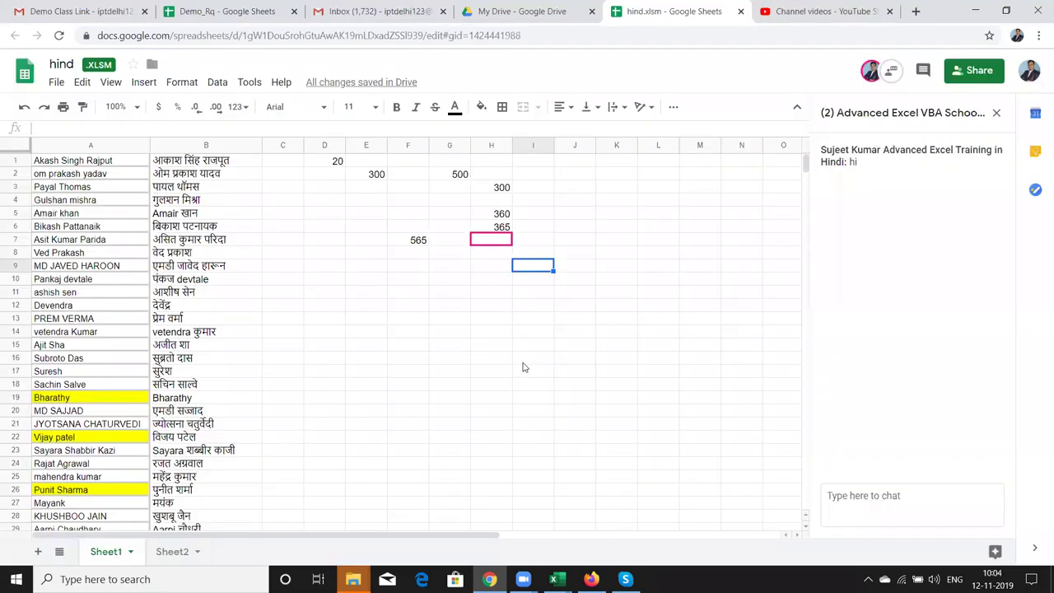
Step: Show the desktop and drag a selection rectangle across the wallpaper
key(super+d)
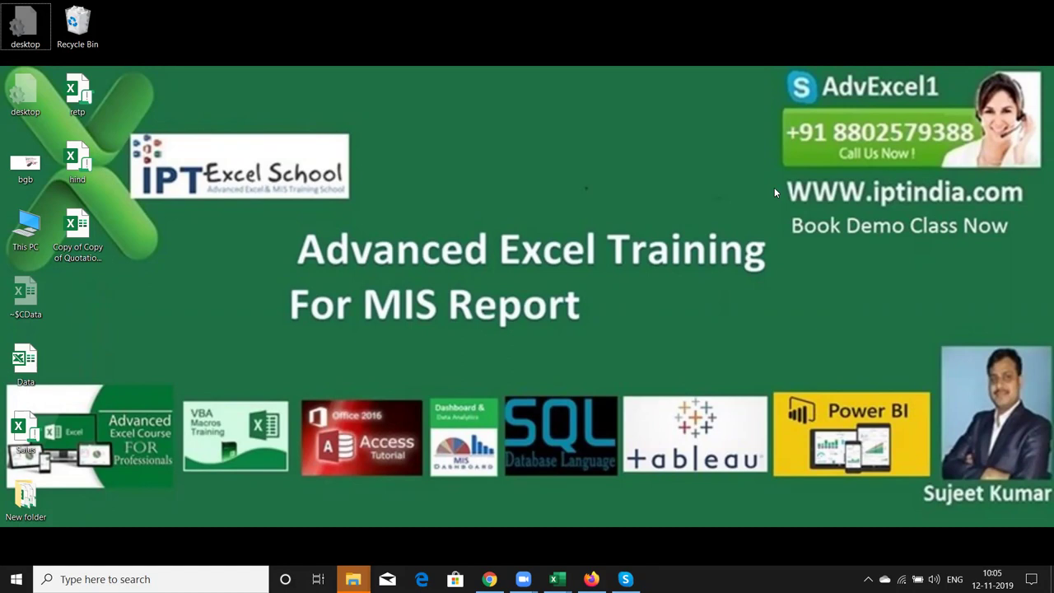
drag(782, 177, 1025, 221)
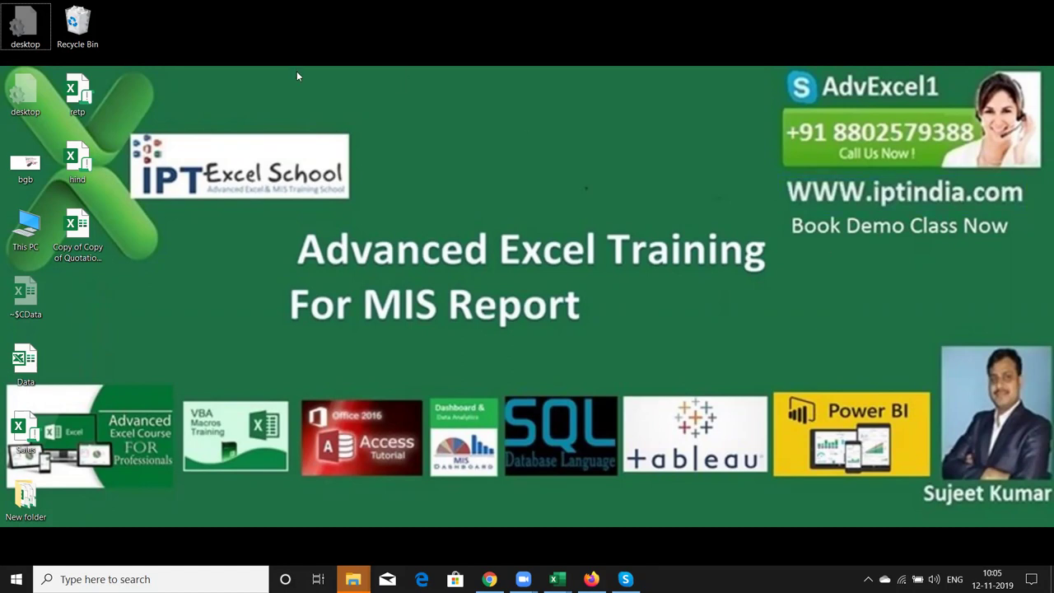